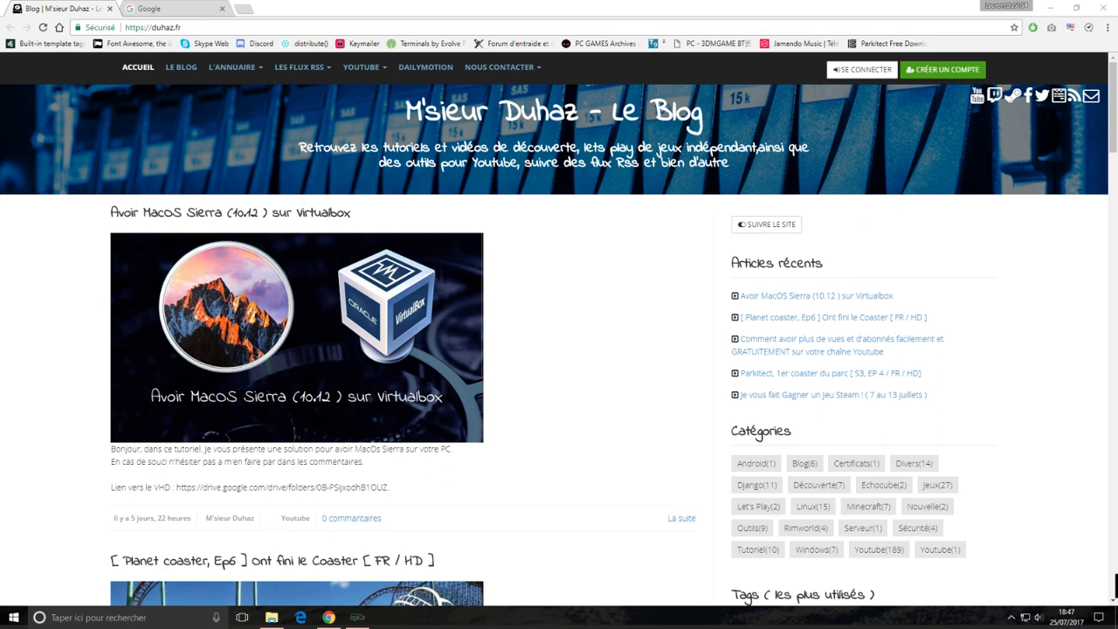
# Minimize the browser and close the EXT (E:) folder window to expose the installation files on the desktop
pyautogui.click(1047, 7)
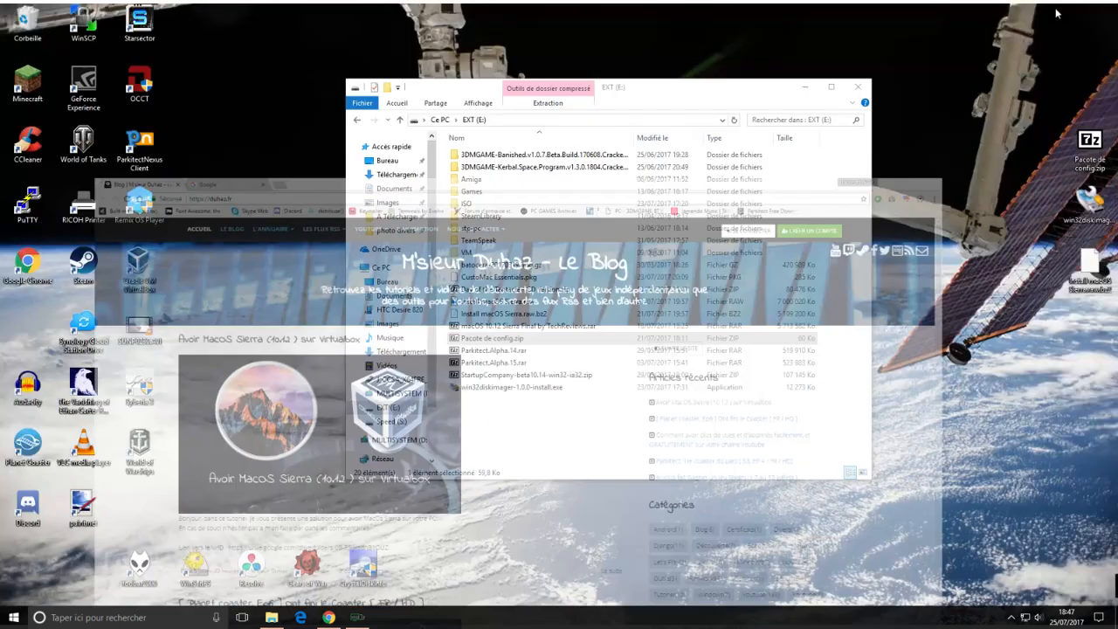
pyautogui.click(858, 87)
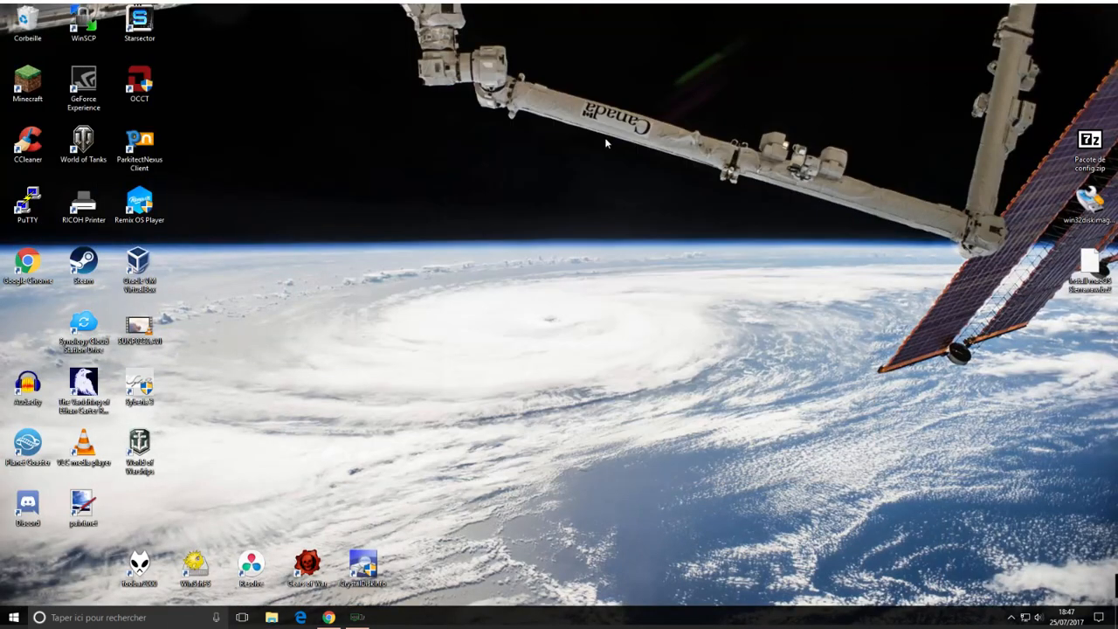
pyautogui.moveTo(1009, 76); pyautogui.dragTo(1073, 166)
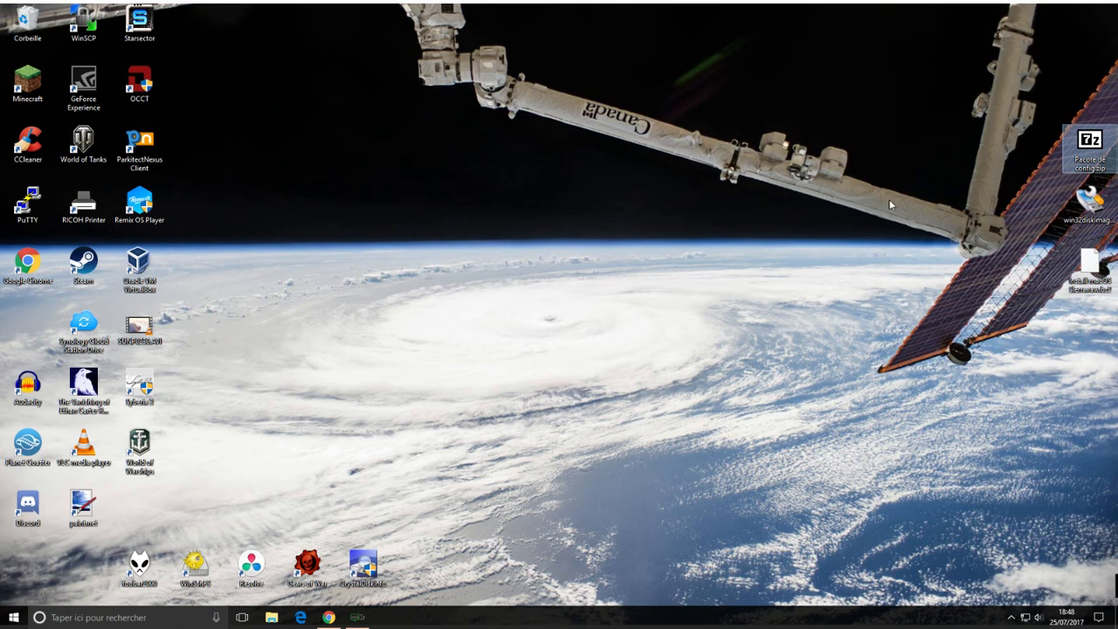
pyautogui.click(1092, 157)
pyautogui.click(1090, 202)
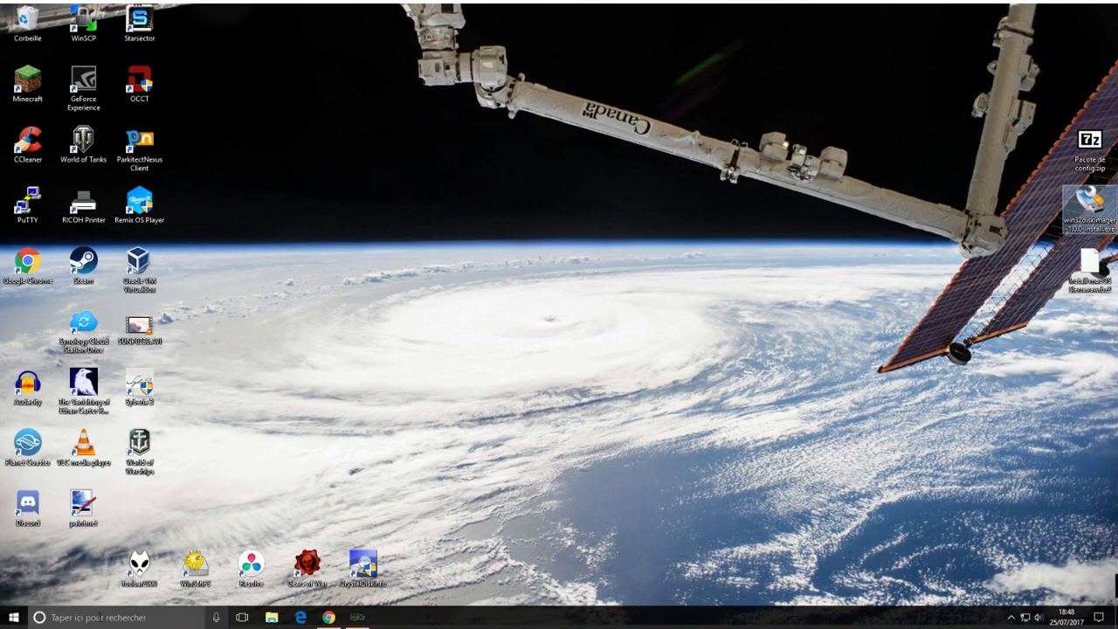
pyautogui.click(99, 618)
pyautogui.write('disk')
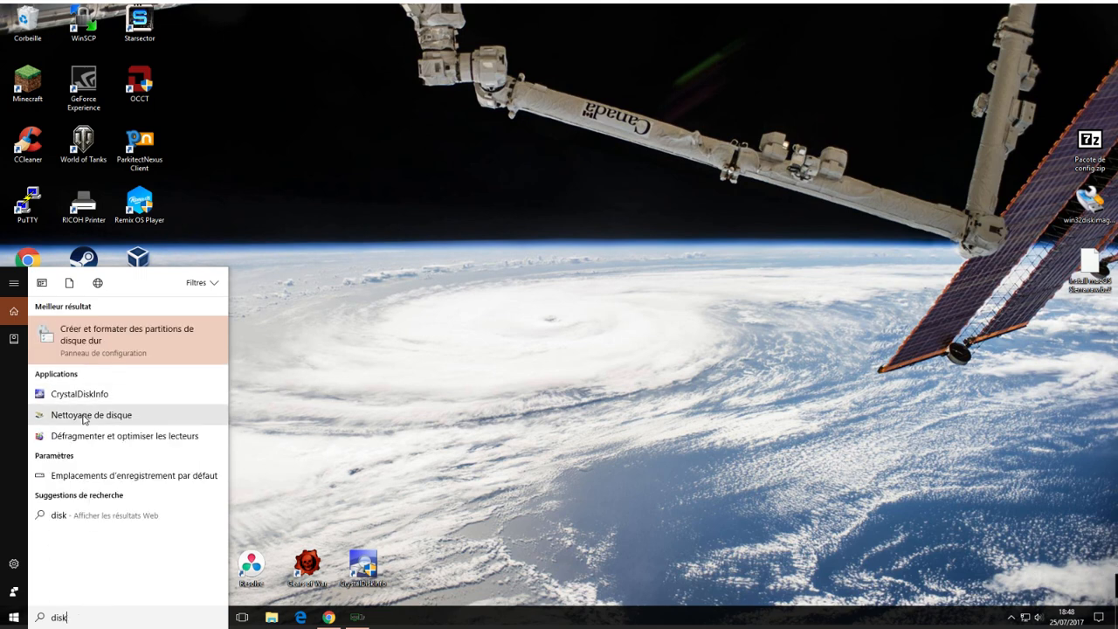
pyautogui.write('i')
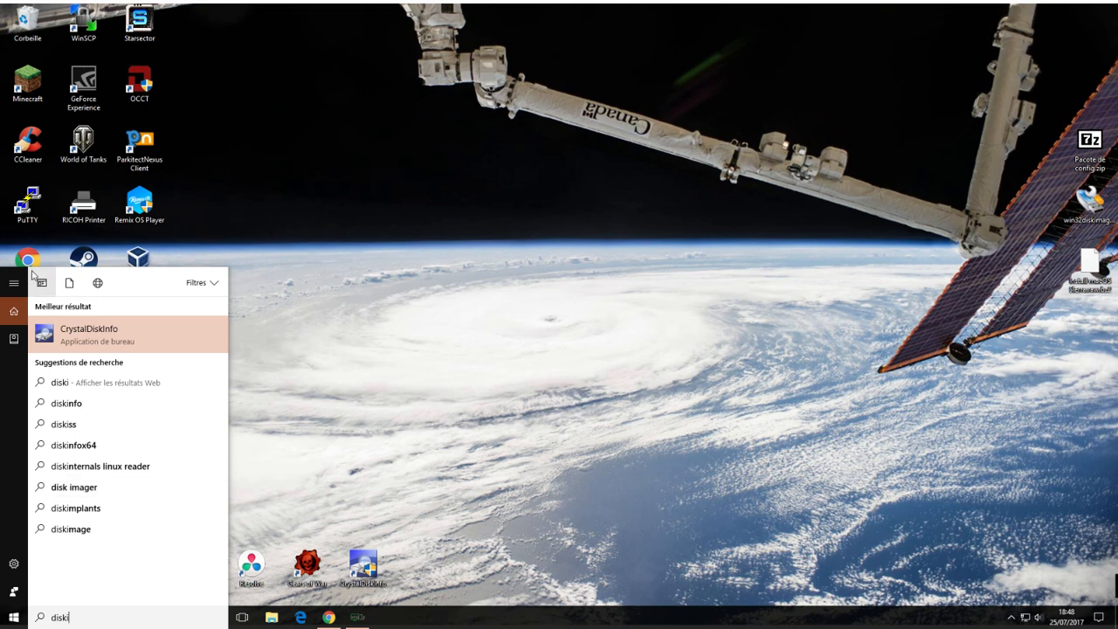
pyautogui.press('BackSpace')
pyautogui.press('BackSpace')
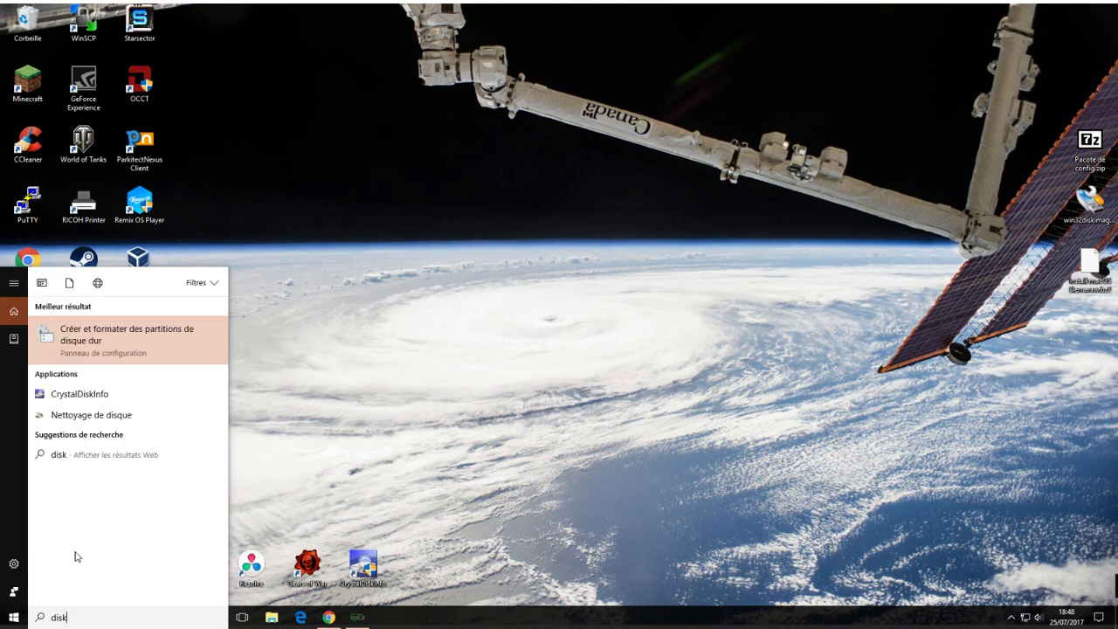
pyautogui.press('BackSpace')
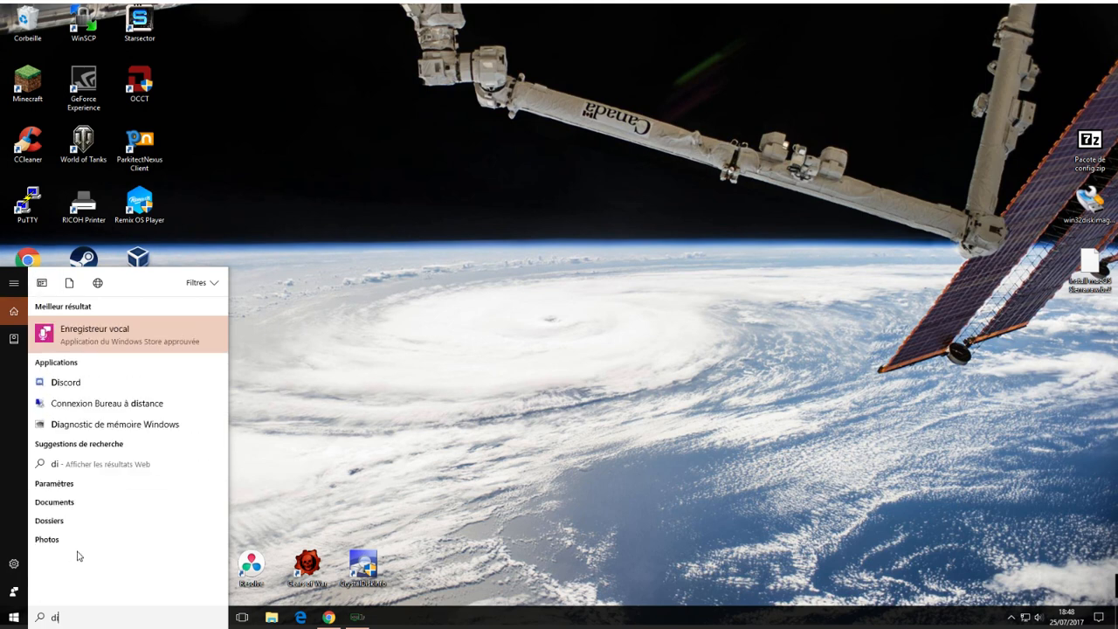
pyautogui.press('BackSpace')
pyautogui.press('BackSpace')
# Launch Win32DiskImager from the recently added programs and reposition its window on the desktop
pyautogui.click(14, 618)
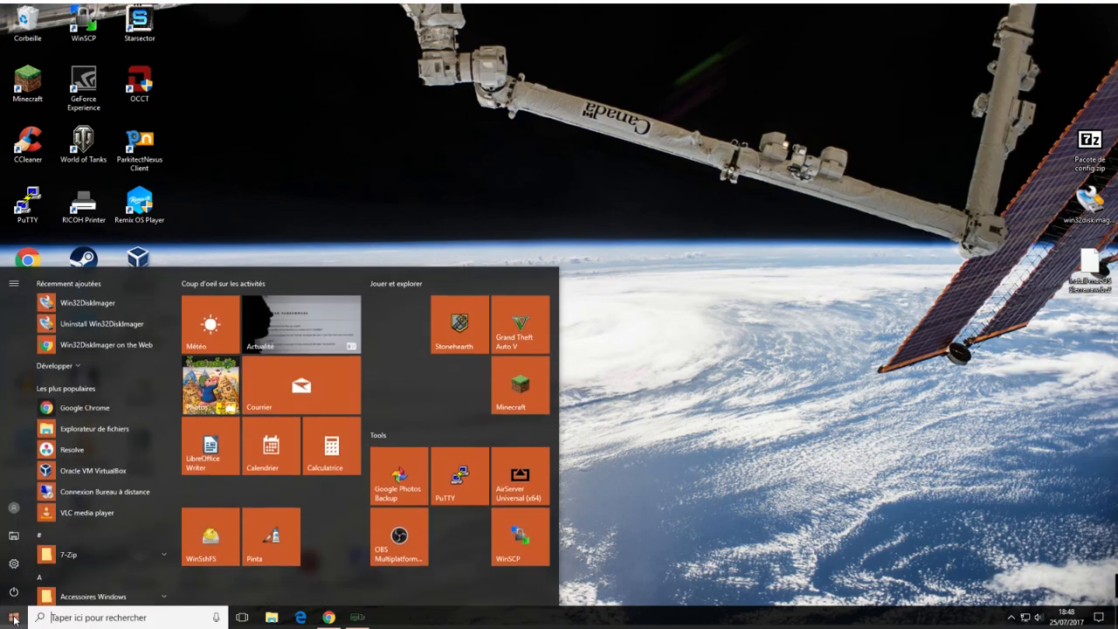
pyautogui.click(87, 303)
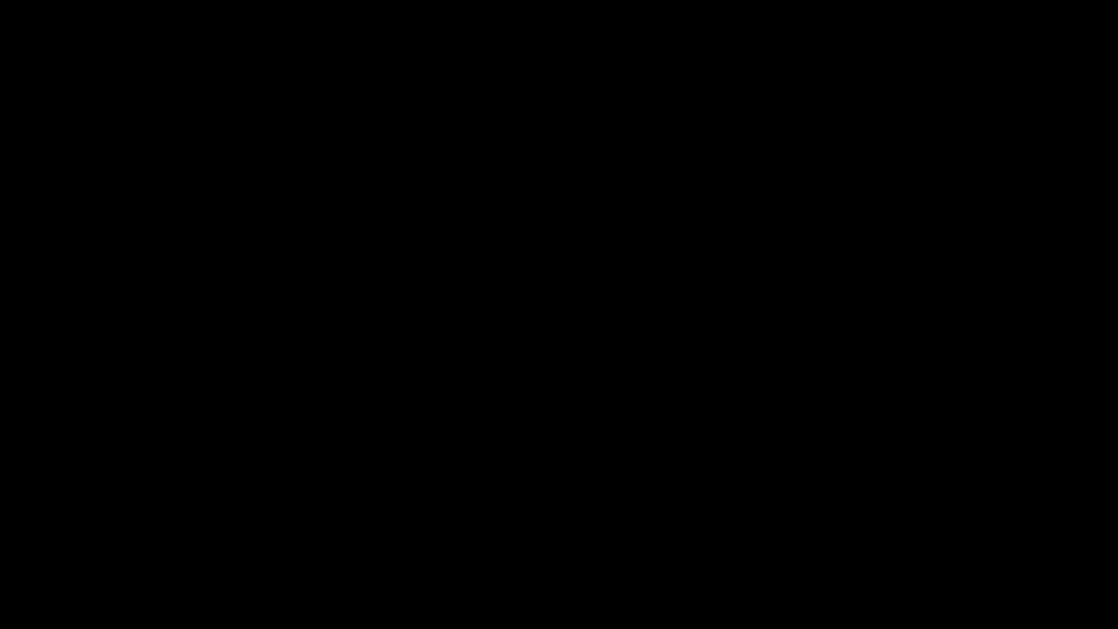
pyautogui.moveTo(769, 132); pyautogui.dragTo(518, 83)
# Start extracting Install macOS Sierra.raw.bz2 in place on the desktop with 7-Zip, and cancel the extraction
pyautogui.click(1090, 264)
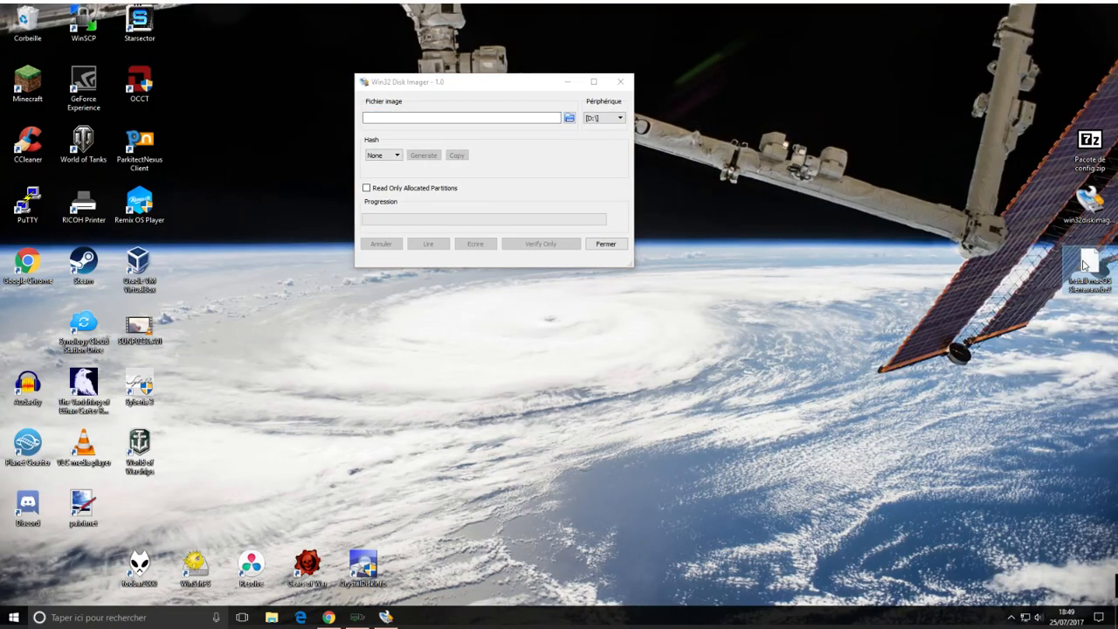
pyautogui.moveTo(1091, 266); pyautogui.dragTo(912, 190)
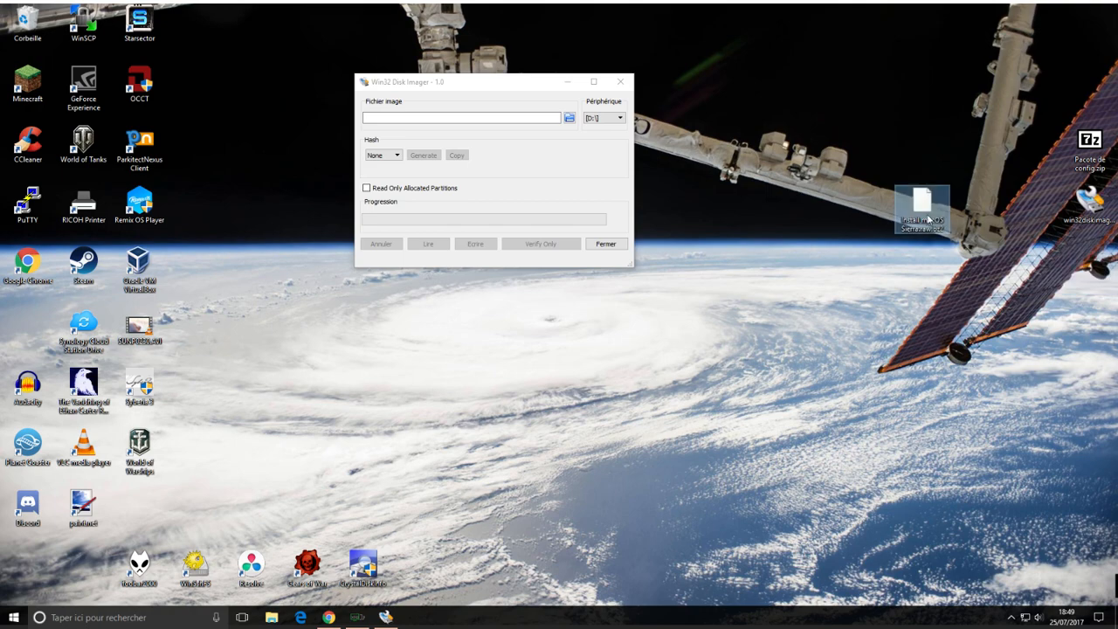
pyautogui.rightClick(921, 200)
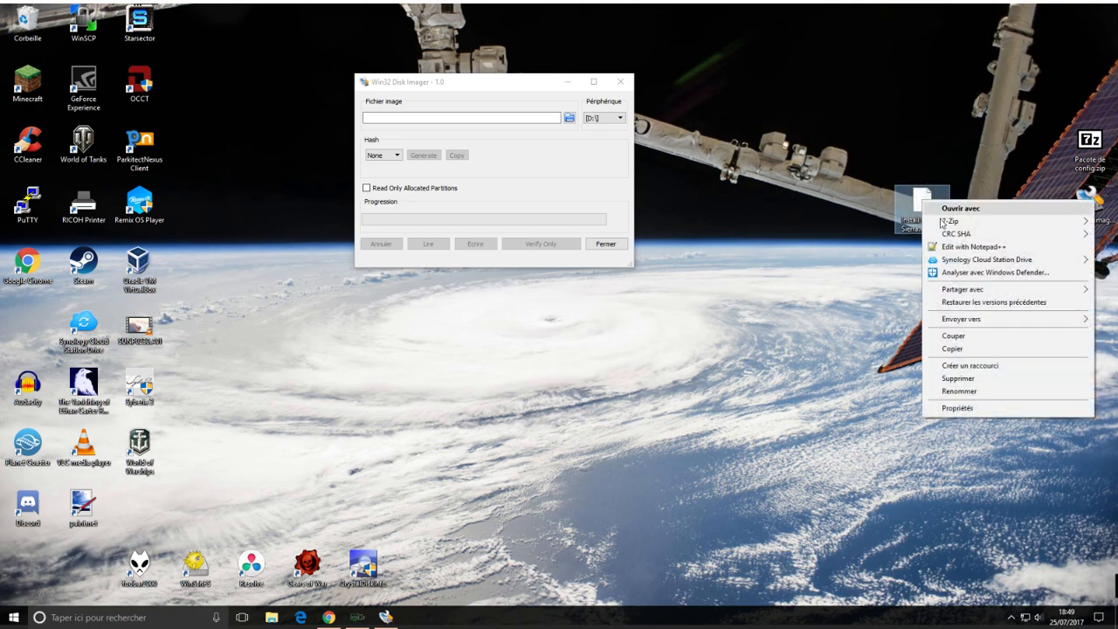
pyautogui.moveTo(988, 226)
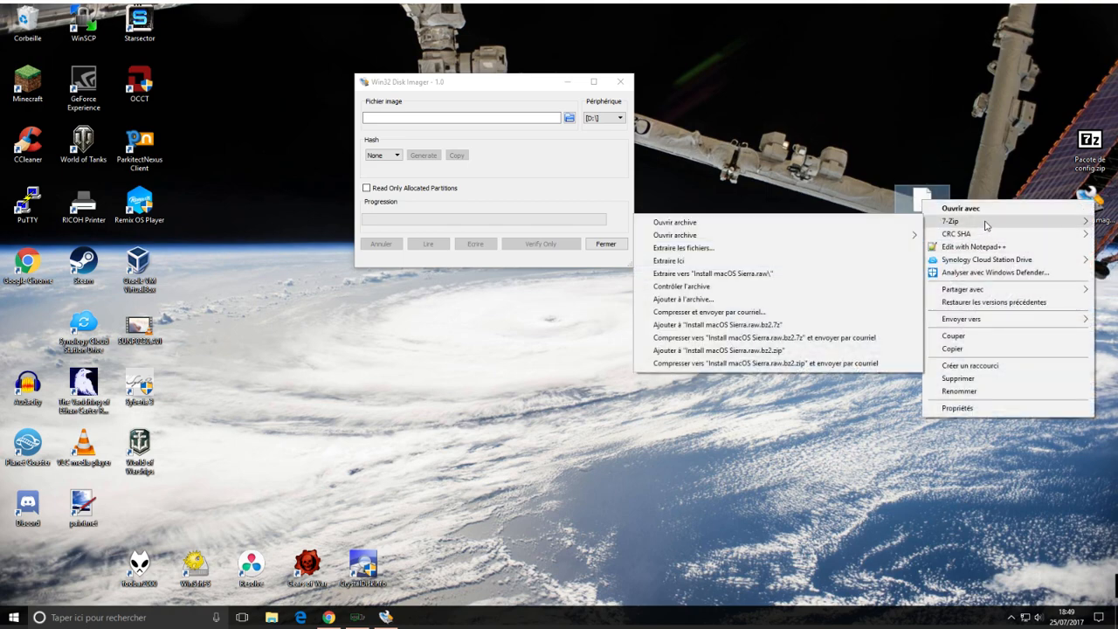
pyautogui.click(764, 262)
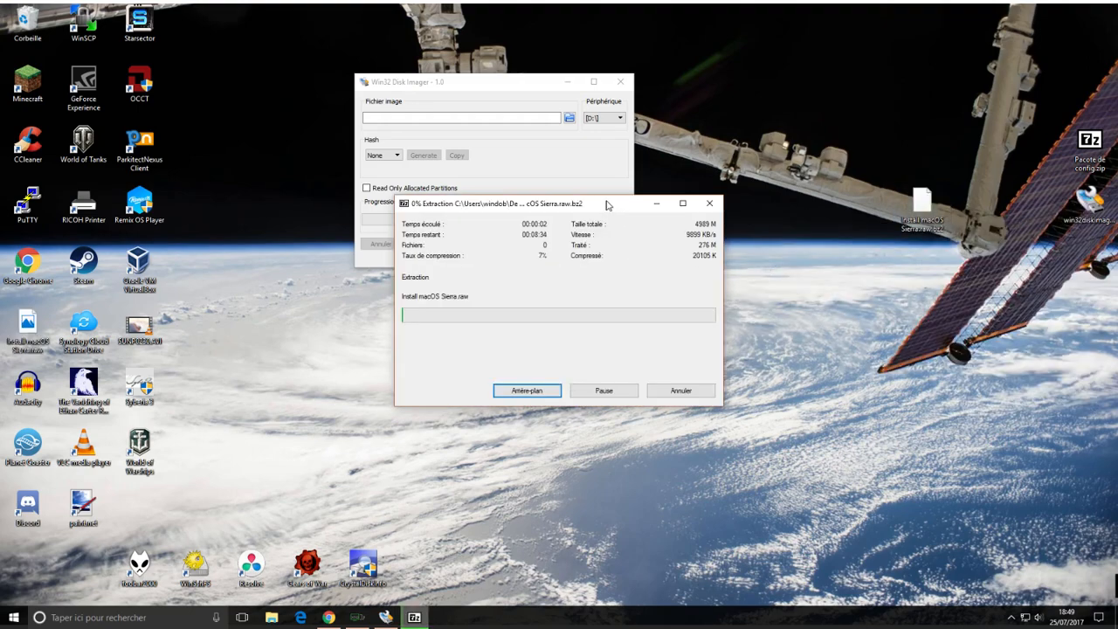
pyautogui.moveTo(617, 206); pyautogui.dragTo(921, 250)
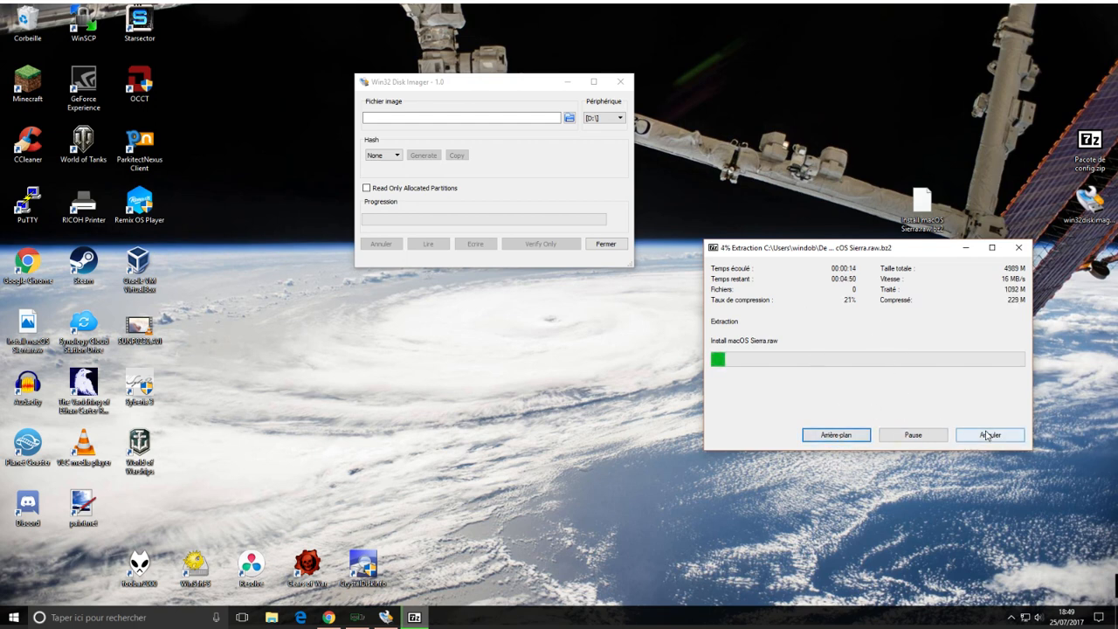
pyautogui.click(990, 436)
pyautogui.click(503, 346)
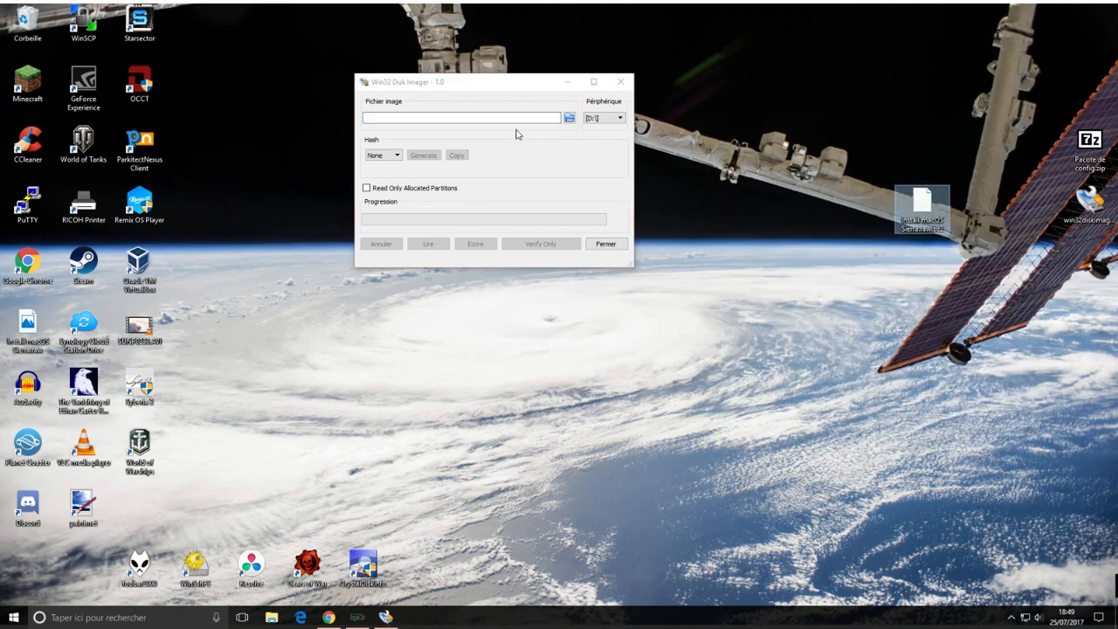
# Check the target device choice in Win32 Disk Imager against the MULTISYSTEM (D:) drive listed under Ce PC
pyautogui.moveTo(491, 84)
pyautogui.mouseDown()
pyautogui.moveTo(529, 84)
pyautogui.moveTo(487, 98)
pyautogui.mouseUp()
pyautogui.click(923, 205)
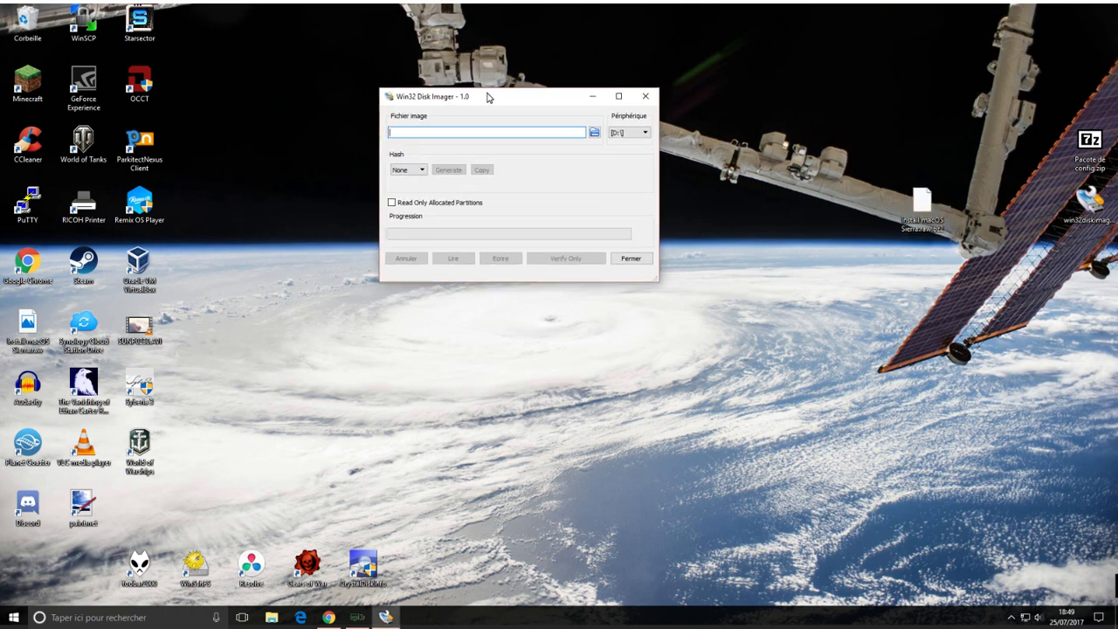
pyautogui.click(646, 132)
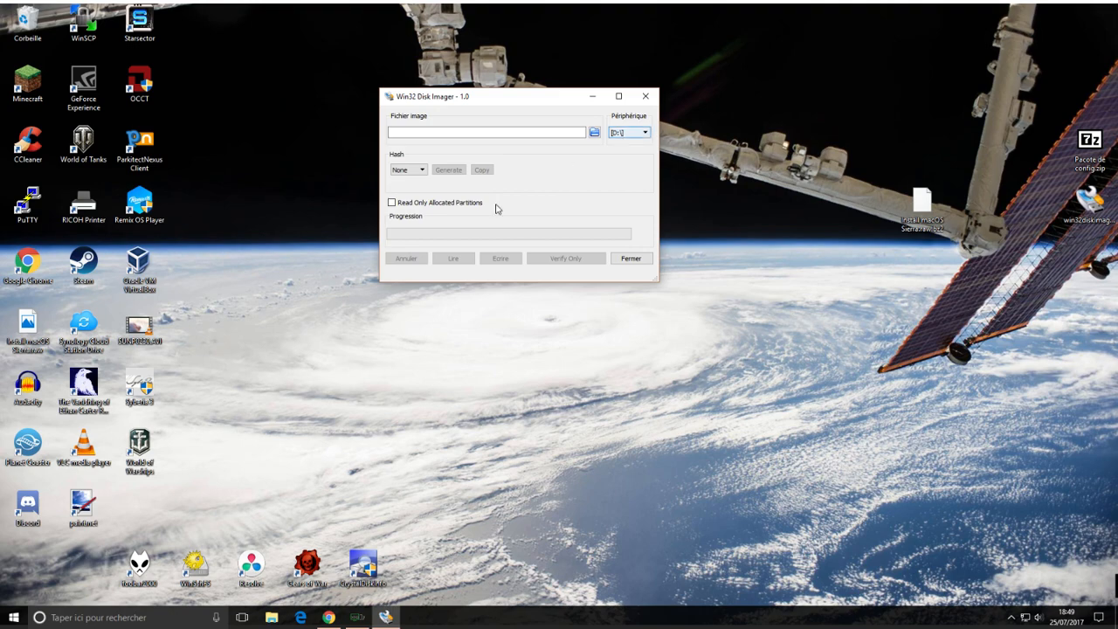
pyautogui.click(273, 616)
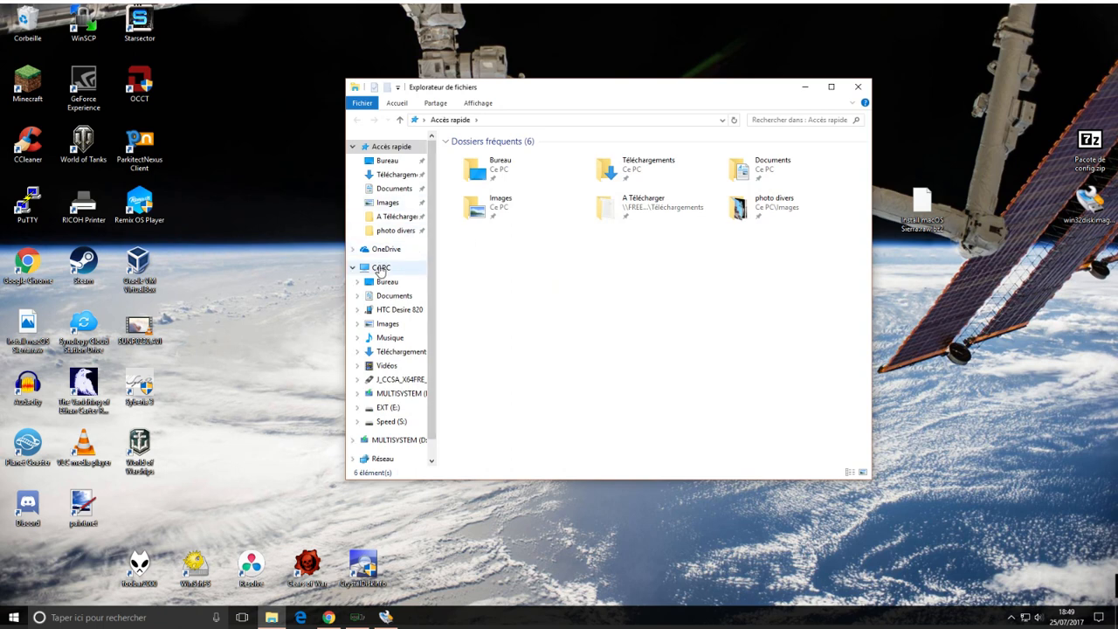
pyautogui.click(380, 269)
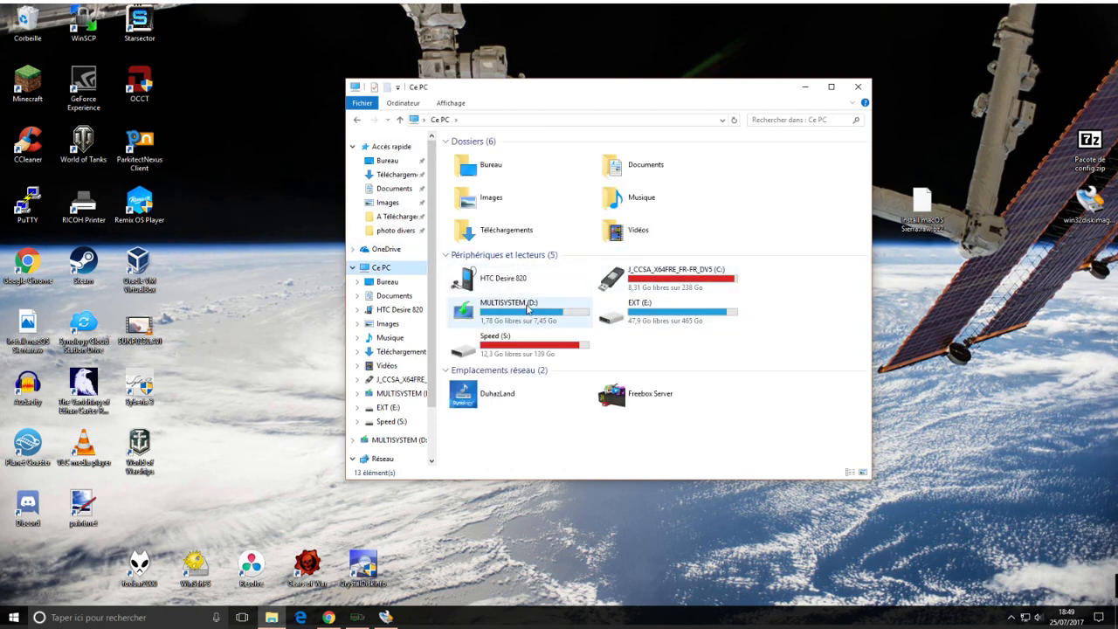
pyautogui.click(529, 309)
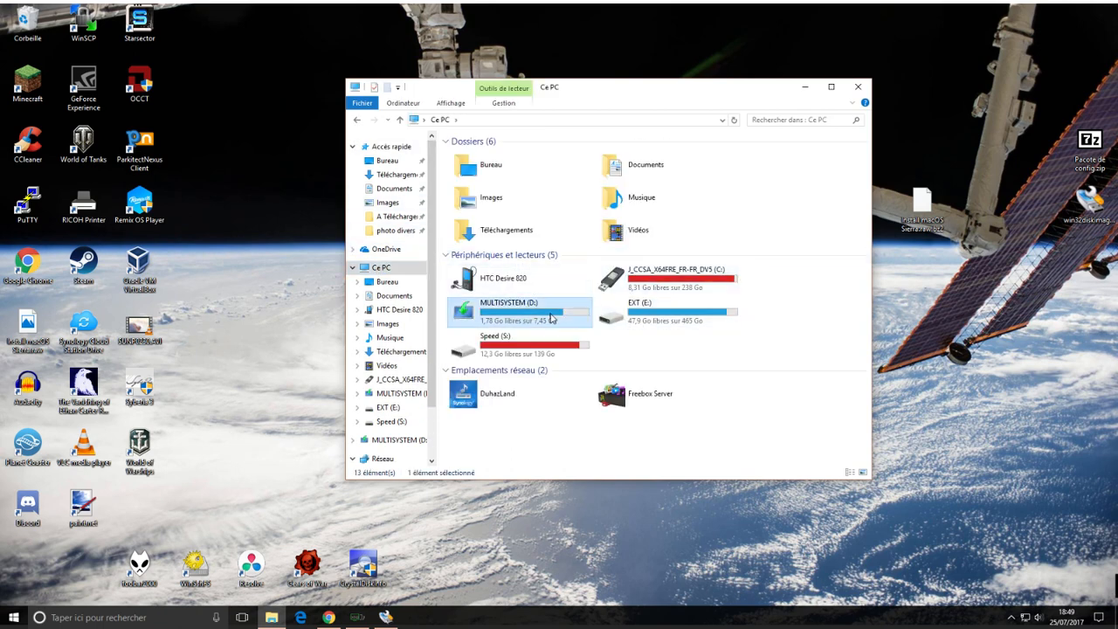
pyautogui.click(858, 88)
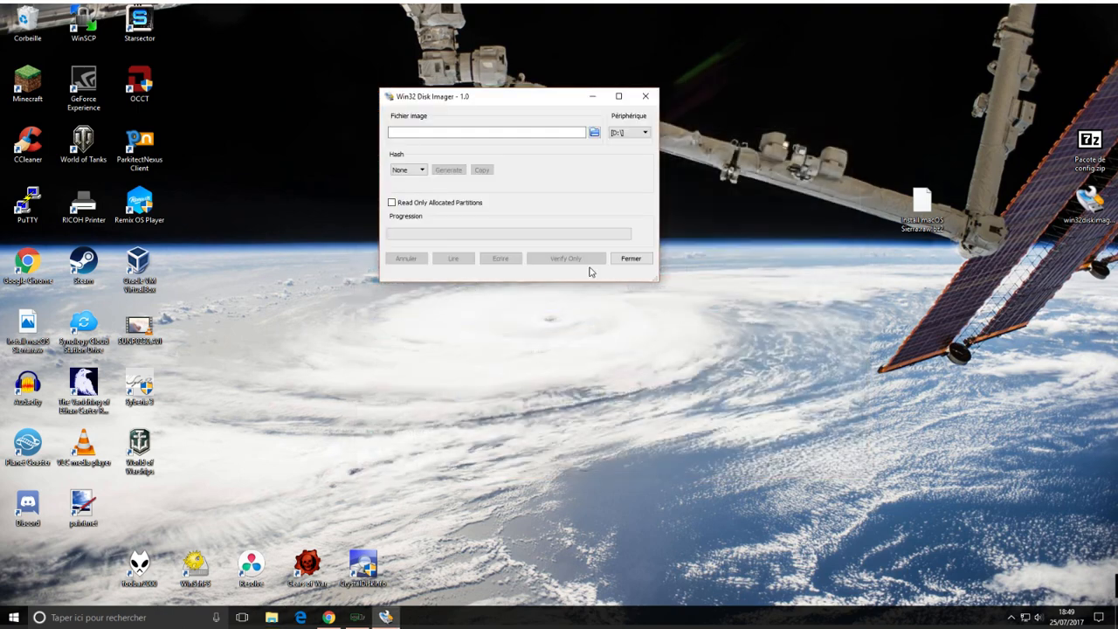
# Load Install macOS Sierra.raw from the EXT (E:) drive as the image file, showing all file types
pyautogui.click(594, 132)
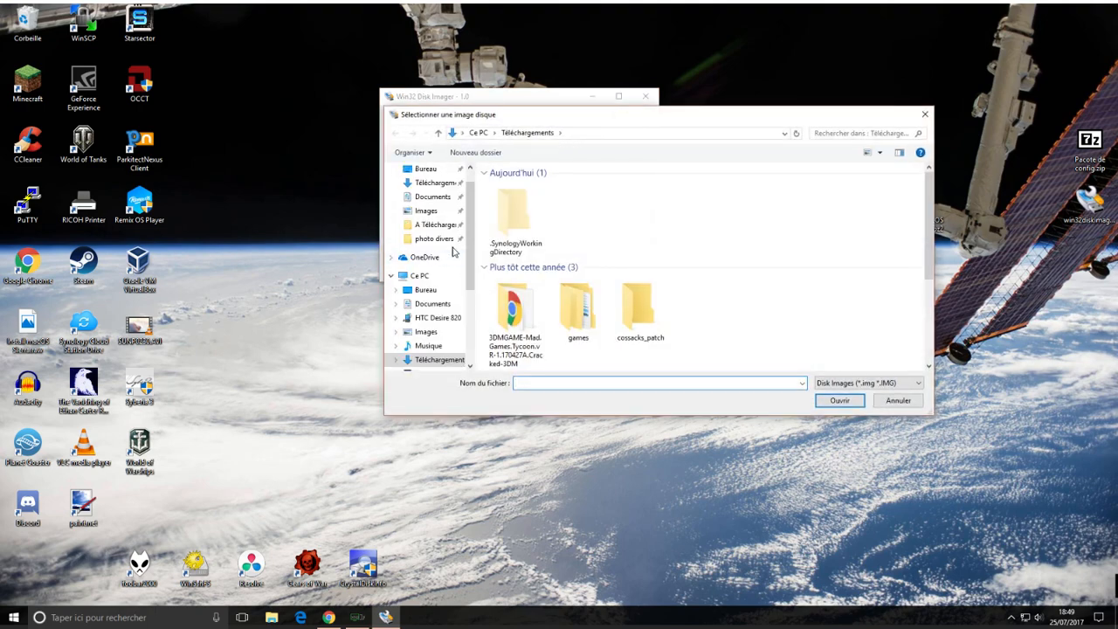
pyautogui.scroll(-3, 453, 252)
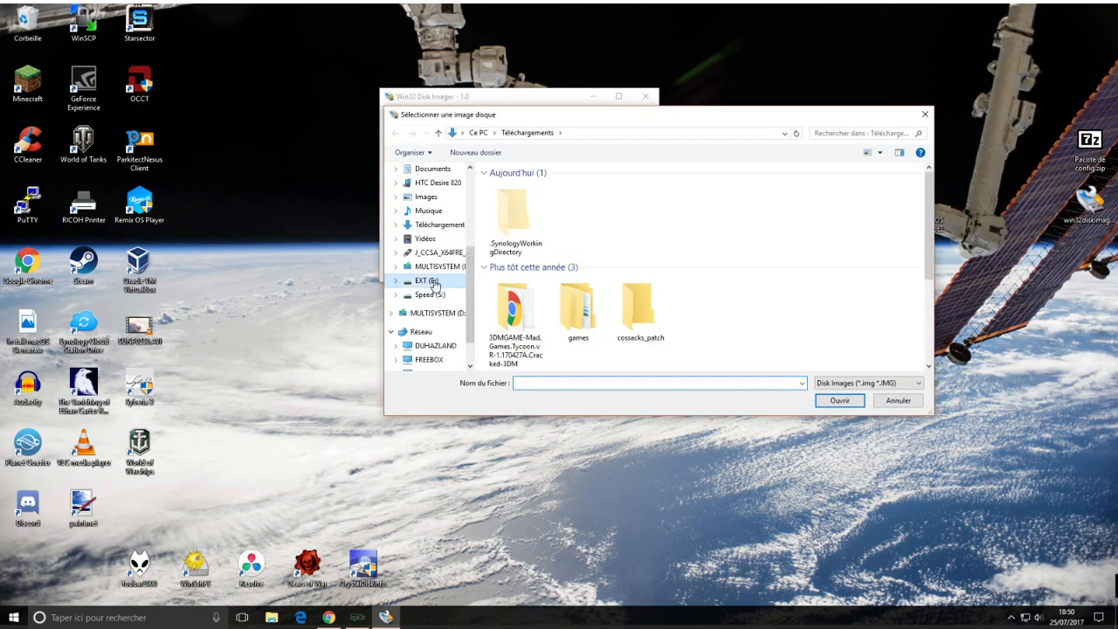
pyautogui.click(434, 283)
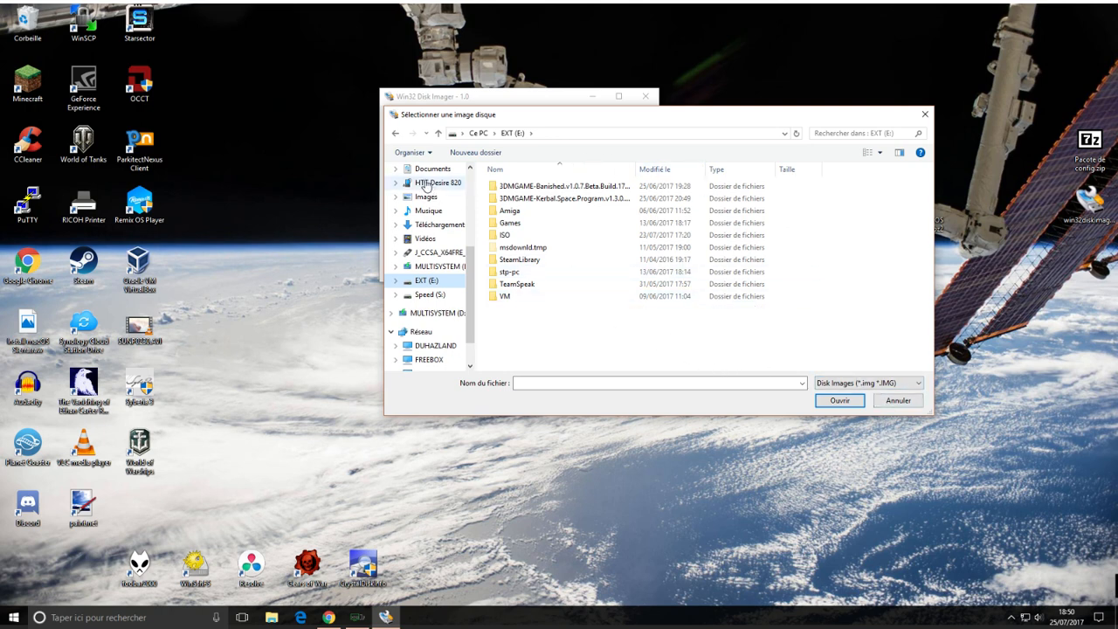
pyautogui.click(844, 386)
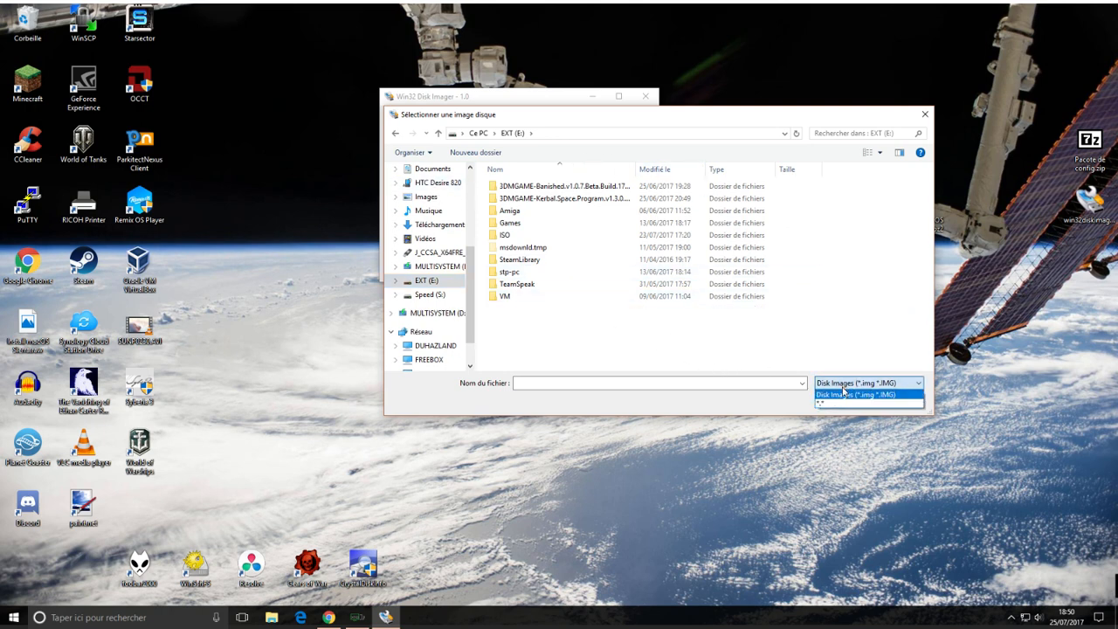
pyautogui.click(841, 404)
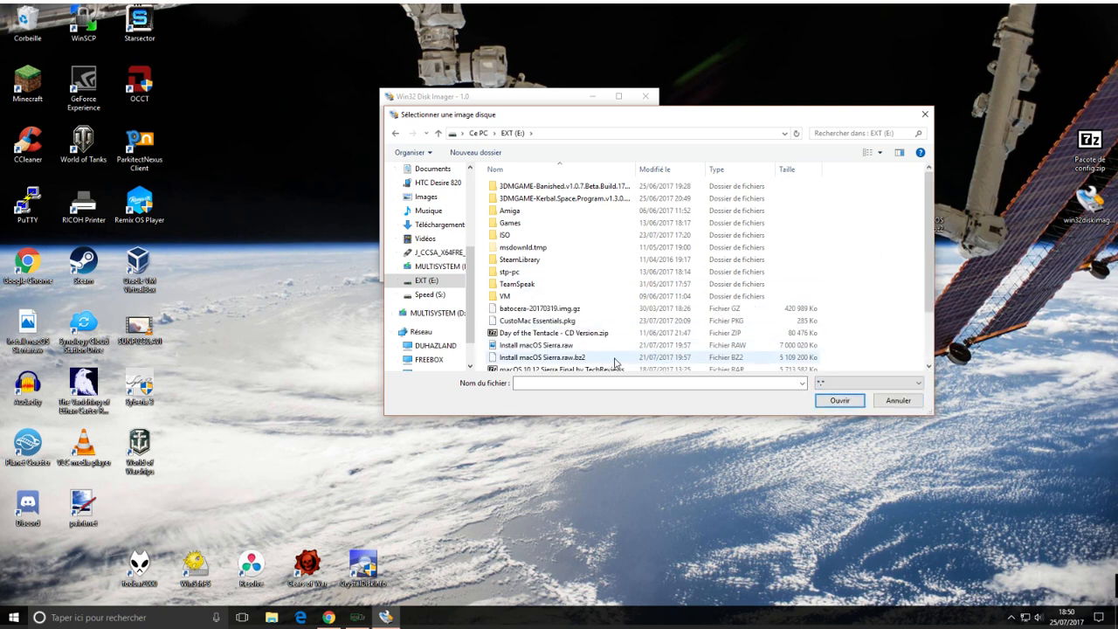
pyautogui.click(529, 346)
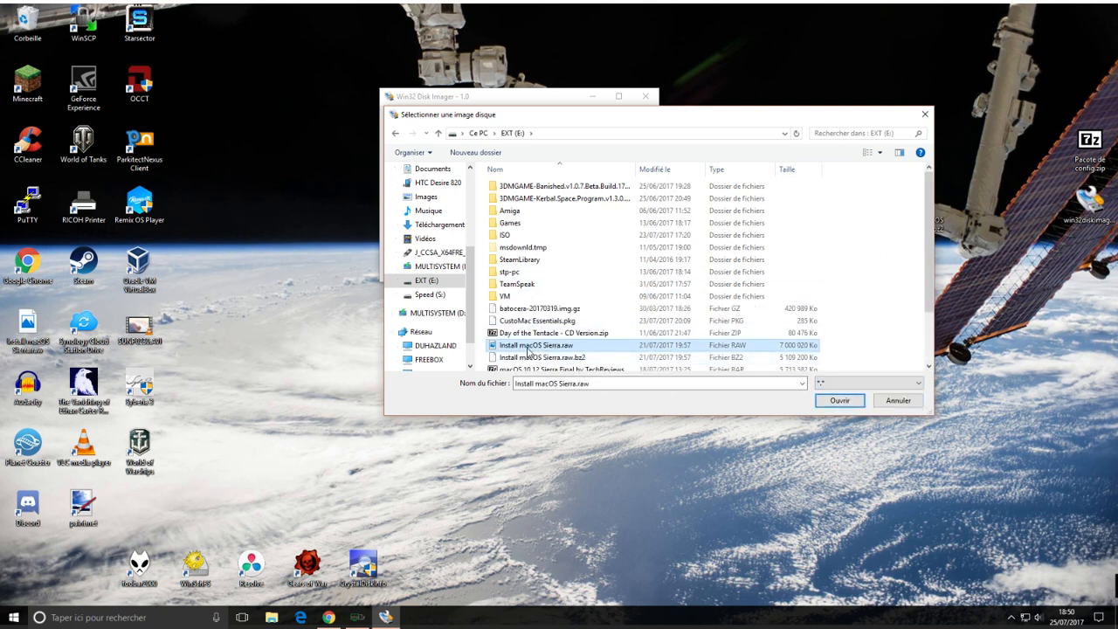
pyautogui.click(841, 401)
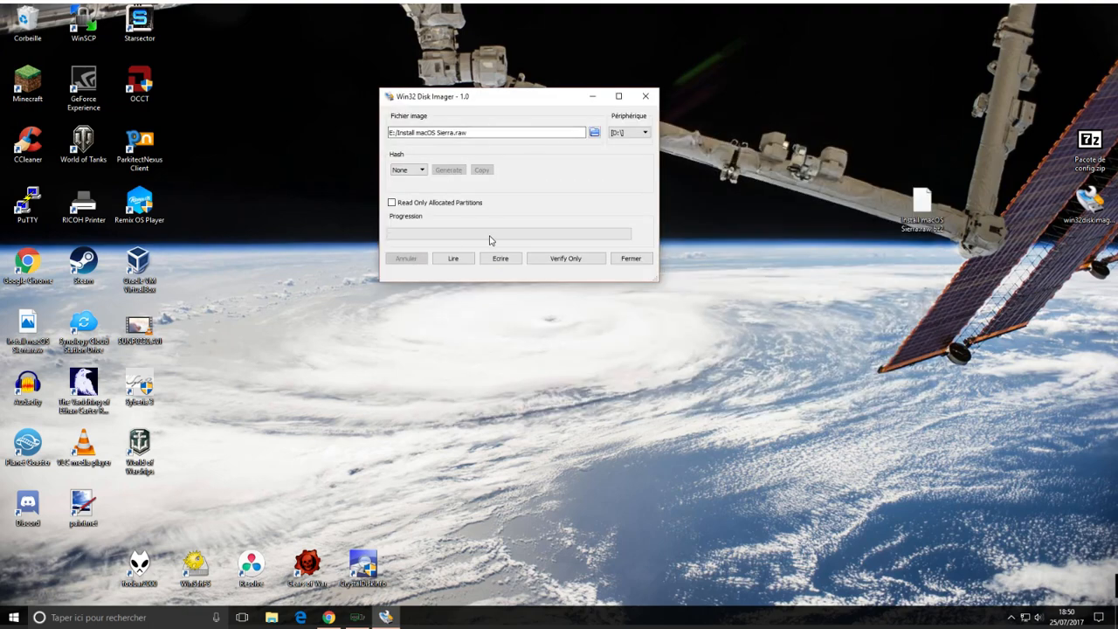
# Write the macOS Sierra image to device D:\ and accept the overwrite confirmation
pyautogui.click(500, 260)
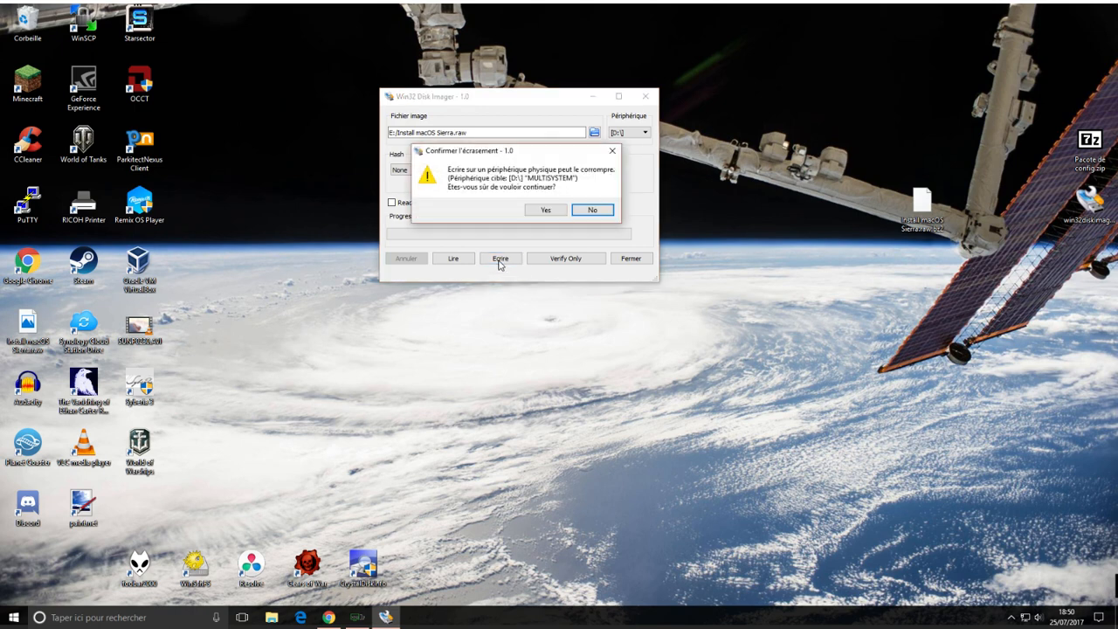
pyautogui.click(601, 214)
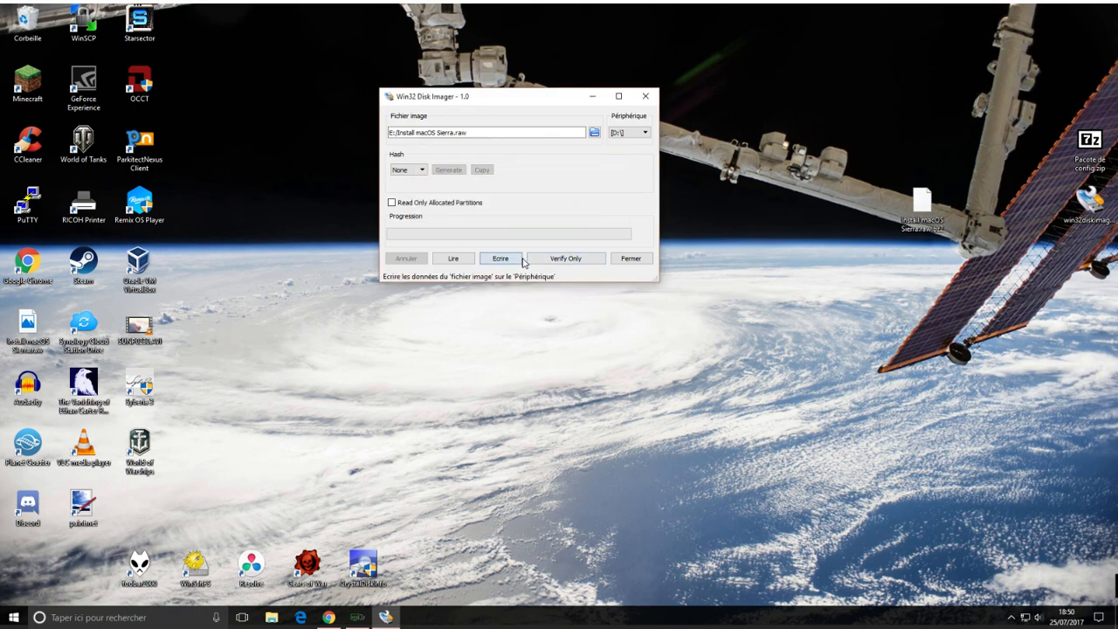
pyautogui.click(523, 262)
pyautogui.click(546, 216)
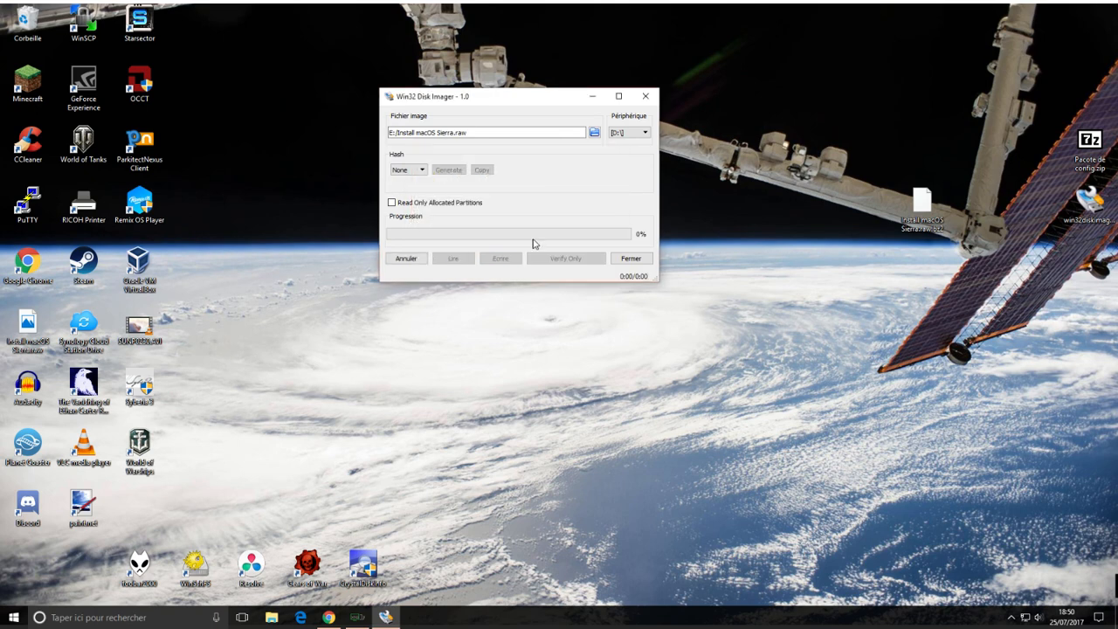